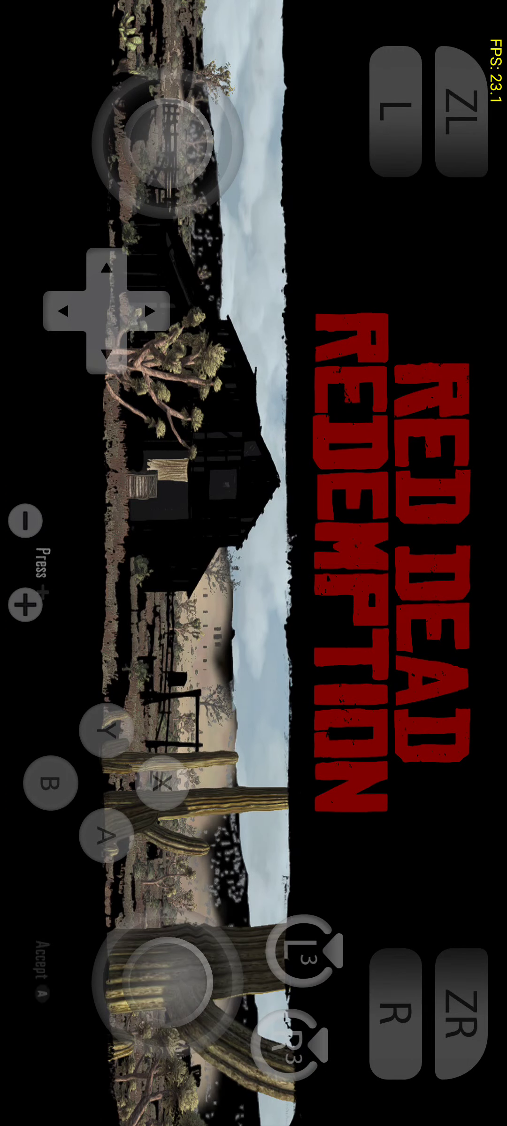
Accept the difficulty choice with A so the opening ranch scene loads.
left_click(106, 836)
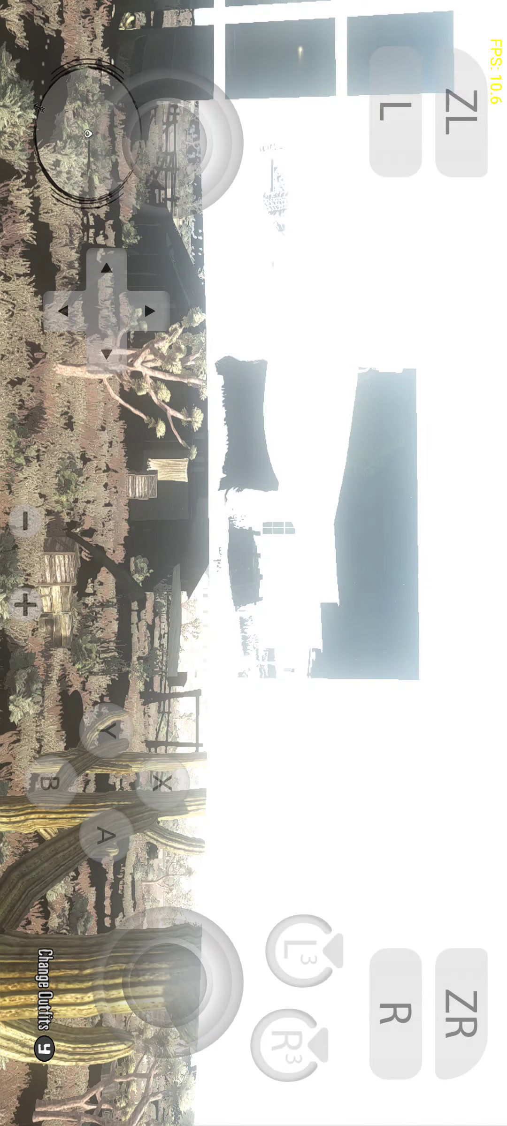
Nudge the character around, then reach the Graphics page of the emulator settings.
left_click_drag(170, 982, 175, 975)
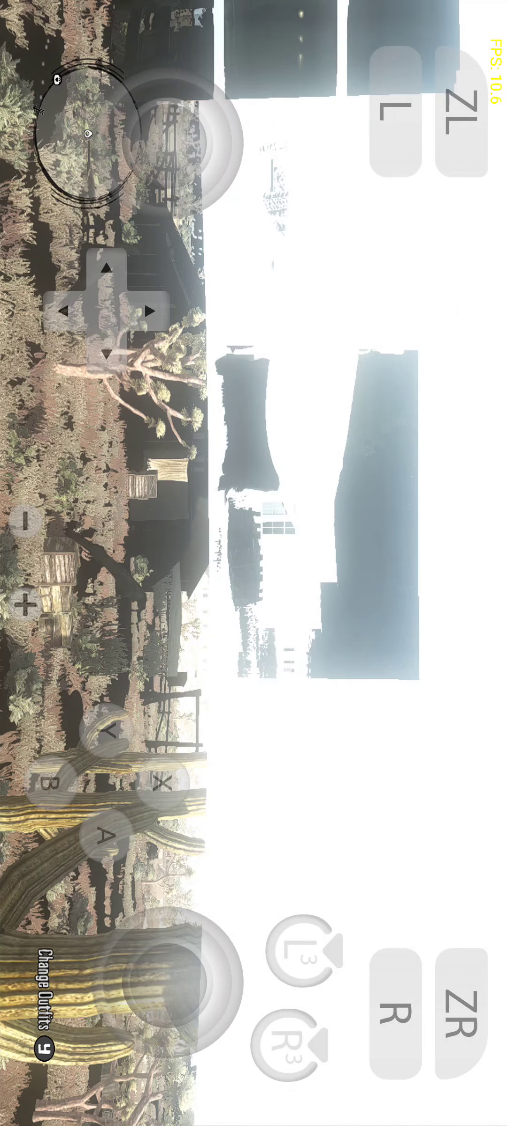
left_click(169, 981)
left_click_drag(176, 131, 269, 168)
key("Escape")
left_click(324, 142)
left_click(82, 123)
Set Accuracy level to High, save the settings and resume the game.
left_click(275, 141)
left_click(211, 810)
left_click(423, 74)
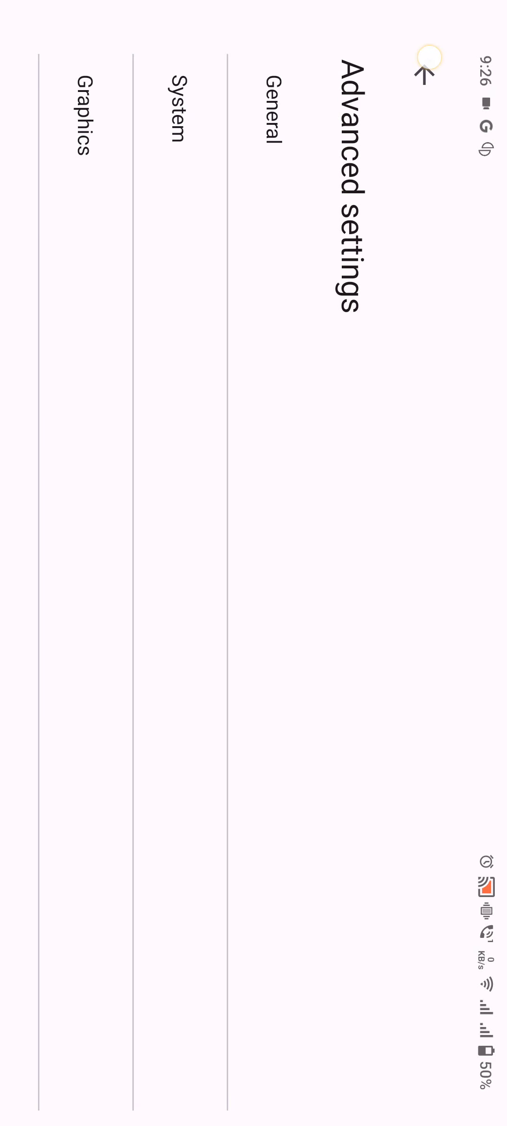
left_click(428, 58)
key("Escape")
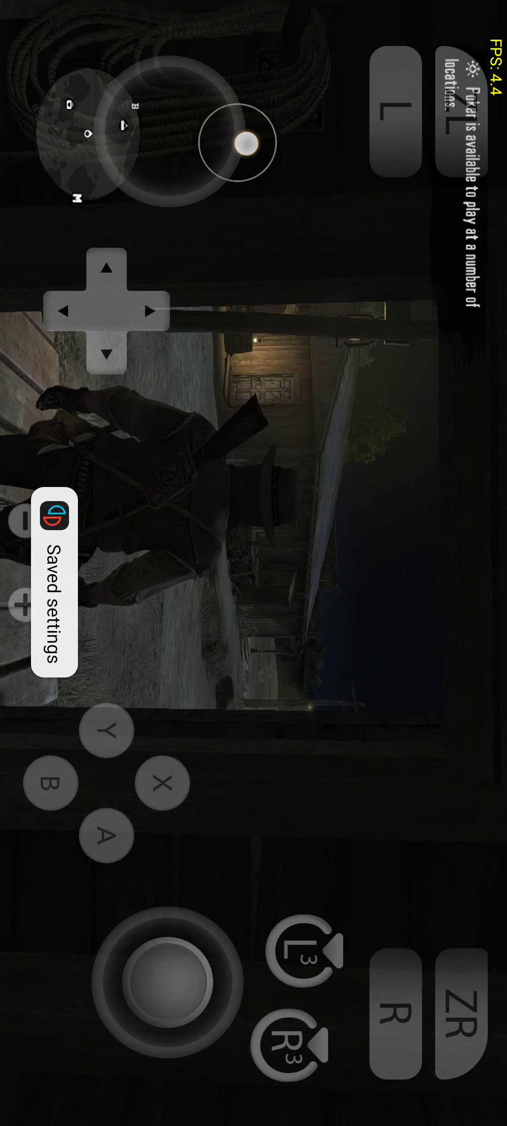
Walk and run the character toward the lit buildings, turning the camera along the way.
left_click_drag(249, 144, 271, 139)
left_click_drag(167, 981, 150, 1062)
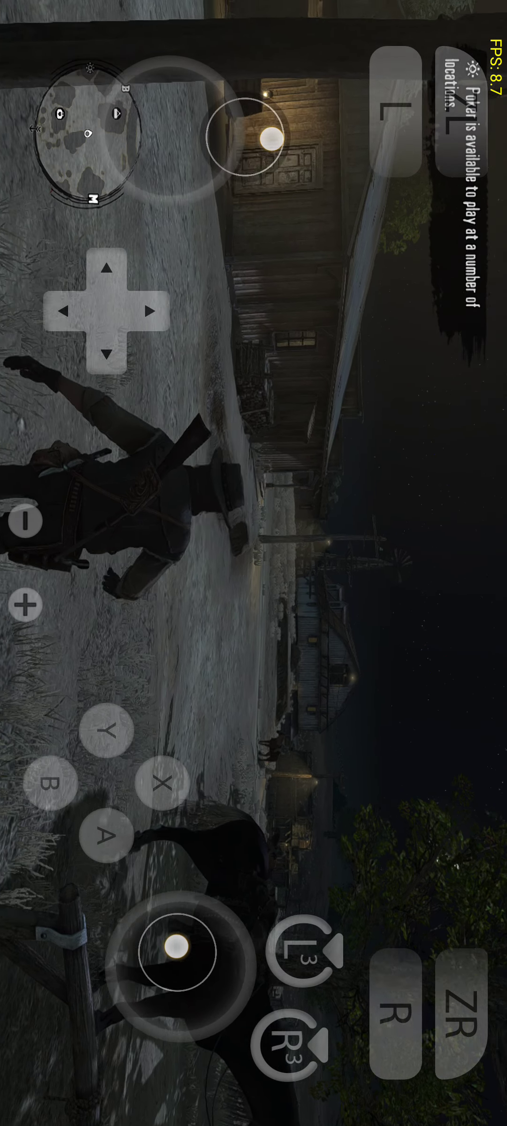
mouse_move(150, 1062)
left_mouse_down()
mouse_move(168, 981)
mouse_move(188, 985)
mouse_move(167, 981)
left_mouse_up()
left_click(51, 795)
mouse_move(269, 144)
left_mouse_down()
mouse_move(270, 171)
mouse_move(282, 163)
mouse_move(260, 110)
mouse_move(254, 110)
mouse_move(234, 83)
mouse_move(244, 105)
mouse_move(243, 118)
mouse_move(256, 123)
mouse_move(254, 118)
mouse_move(263, 132)
left_mouse_up()
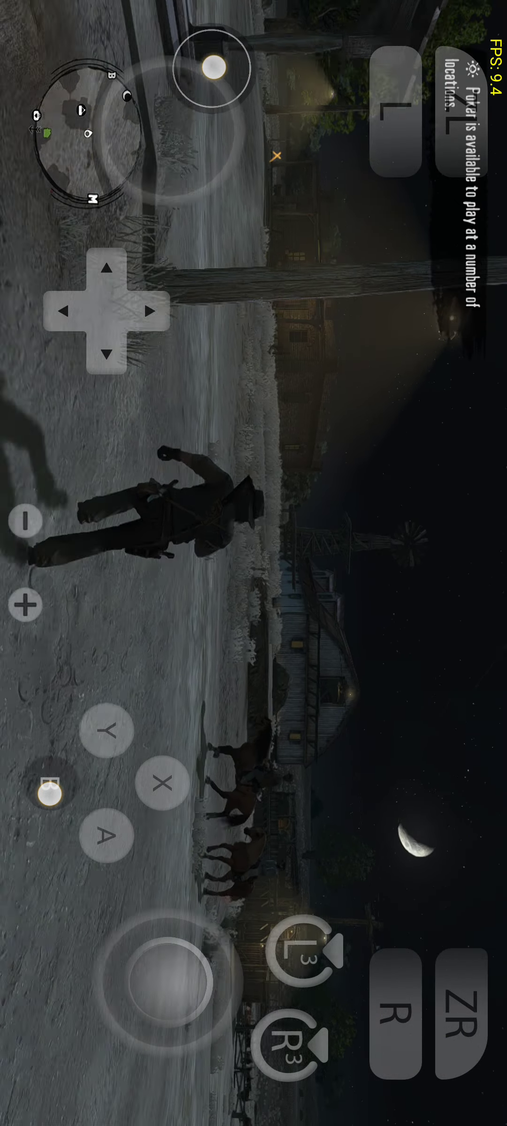
mouse_move(214, 70)
left_mouse_down()
mouse_move(230, 88)
mouse_move(229, 81)
mouse_move(269, 139)
mouse_move(270, 115)
mouse_move(237, 68)
mouse_move(251, 95)
mouse_move(245, 126)
mouse_move(268, 144)
mouse_move(251, 149)
mouse_move(261, 170)
mouse_move(255, 179)
mouse_move(259, 156)
mouse_move(180, 51)
mouse_move(93, 50)
mouse_move(68, 64)
mouse_move(222, 106)
mouse_move(259, 143)
mouse_move(261, 164)
mouse_move(277, 121)
mouse_move(269, 104)
mouse_move(259, 114)
mouse_move(216, 50)
mouse_move(277, 114)
mouse_move(272, 114)
mouse_move(287, 169)
left_mouse_up()
Stop near the building and tap through the on-screen prompts.
left_click_drag(49, 795, 50, 795)
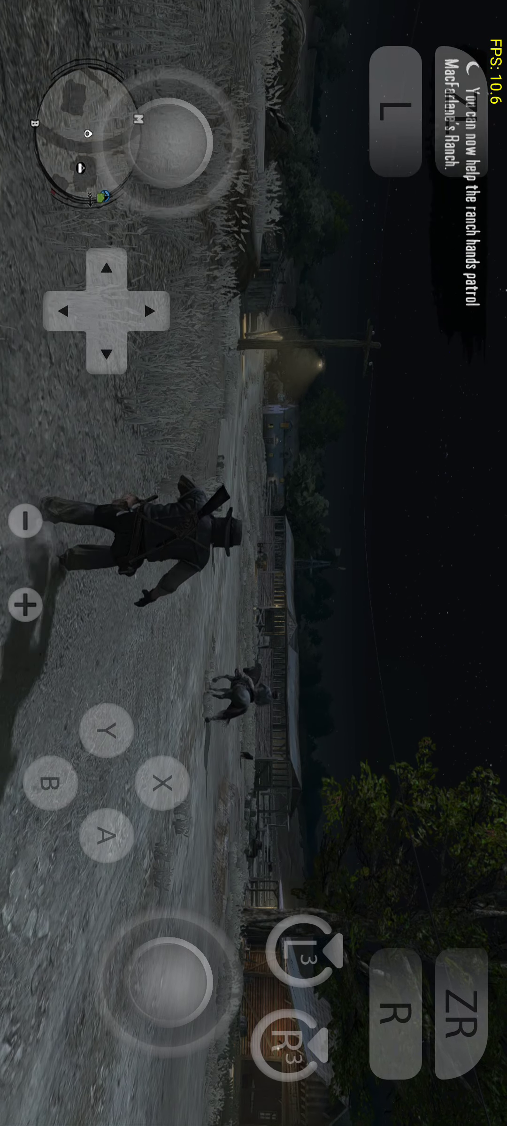
left_click(156, 295)
left_click(155, 298)
left_click_drag(156, 298, 155, 297)
left_click(164, 300)
left_click(151, 307)
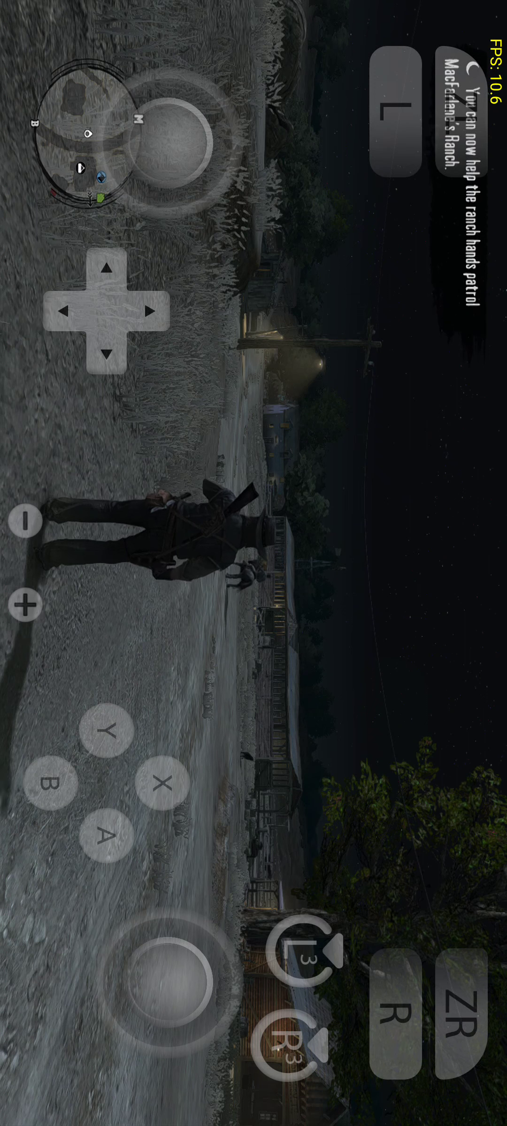
Turn toward the horse and run up to it until the ride prompt shows.
left_click_drag(168, 981, 166, 1015)
mouse_move(169, 143)
left_mouse_down()
mouse_move(212, 233)
mouse_move(265, 203)
left_mouse_up()
left_click(52, 816)
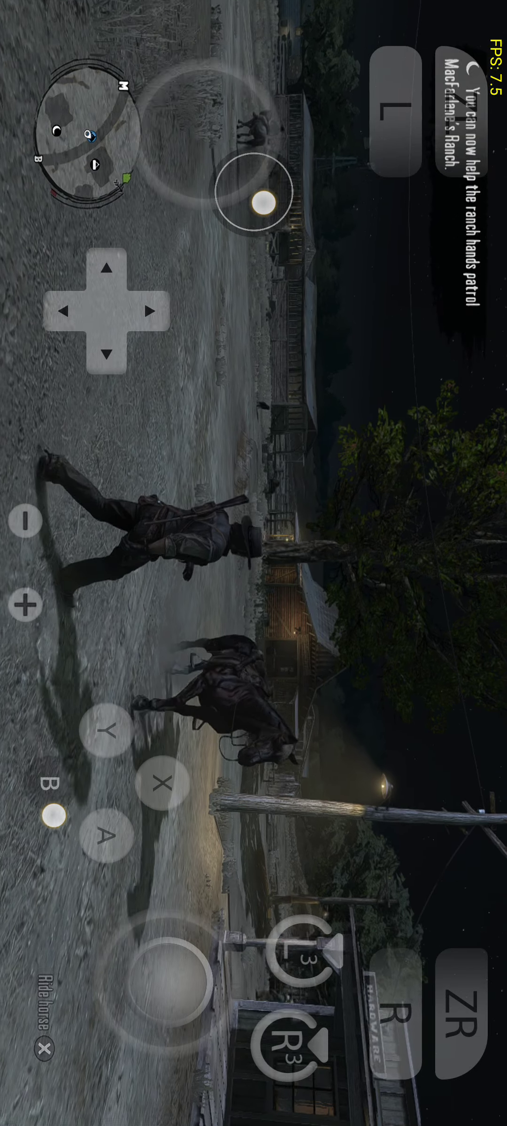
Mount the horse with X and start riding it forward.
left_click(176, 786)
left_click_drag(263, 202, 264, 184)
left_click_drag(169, 141, 206, 39)
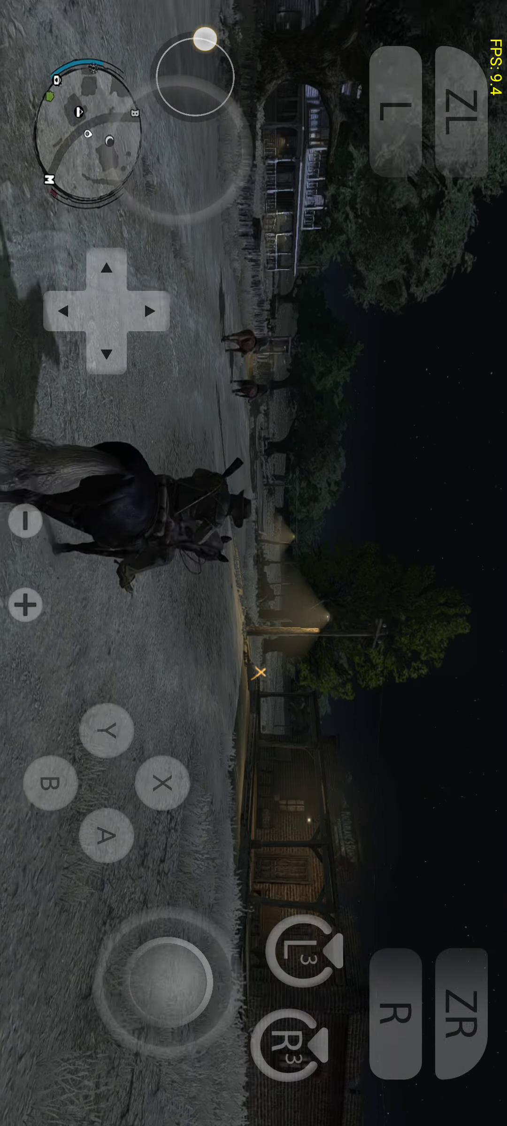
Steer the horse left down the street and spur it to gallop out of town.
left_click_drag(207, 177, 172, 238)
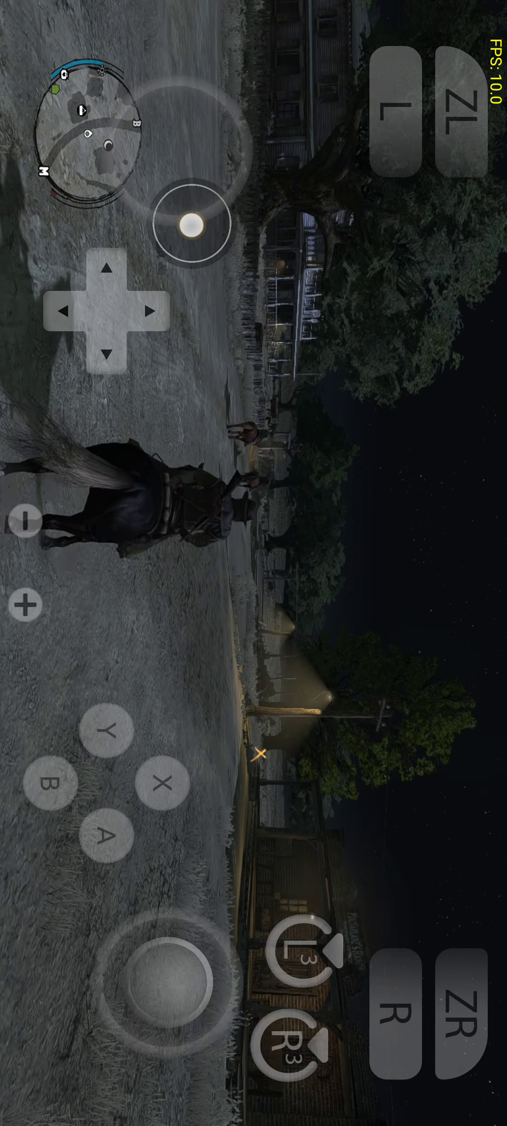
left_click(48, 781)
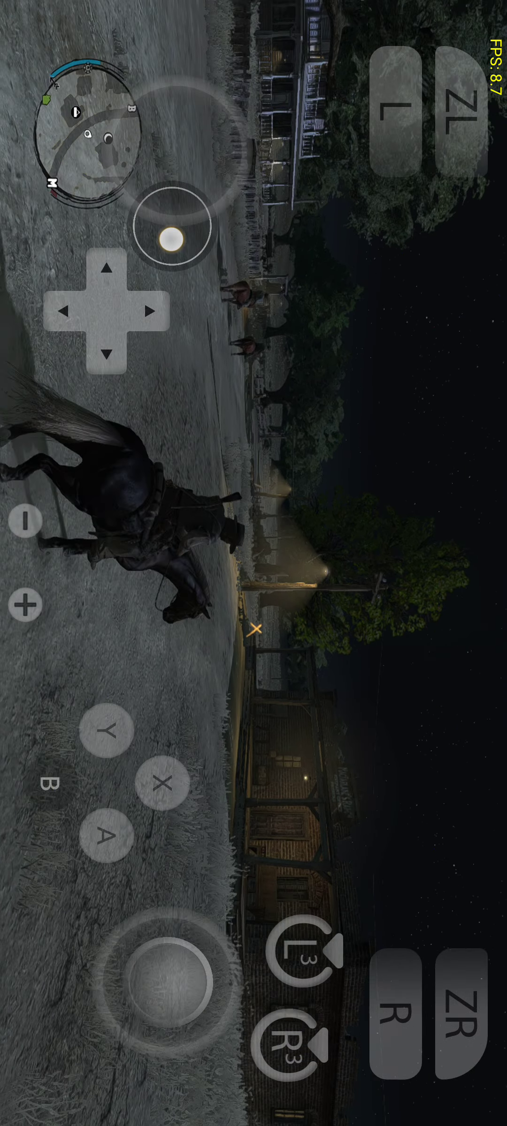
mouse_move(173, 239)
left_mouse_down()
mouse_move(90, 277)
mouse_move(57, 280)
left_mouse_up()
left_click(40, 784)
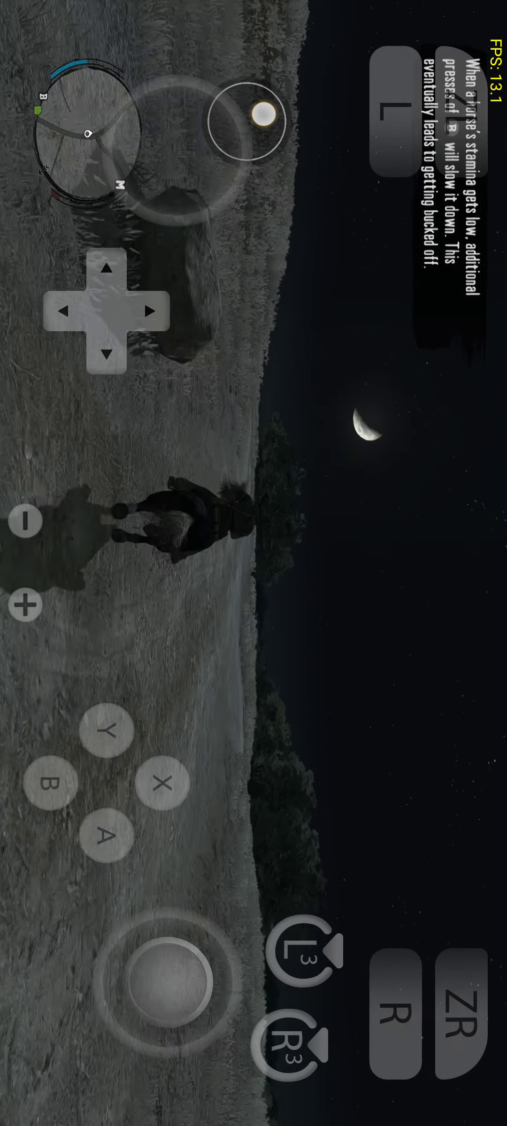
Gallop along the dark road while panning the view toward the moon and across the field.
left_click_drag(219, 68, 217, 69)
mouse_move(251, 125)
left_mouse_down()
mouse_move(257, 163)
mouse_move(235, 210)
left_mouse_up()
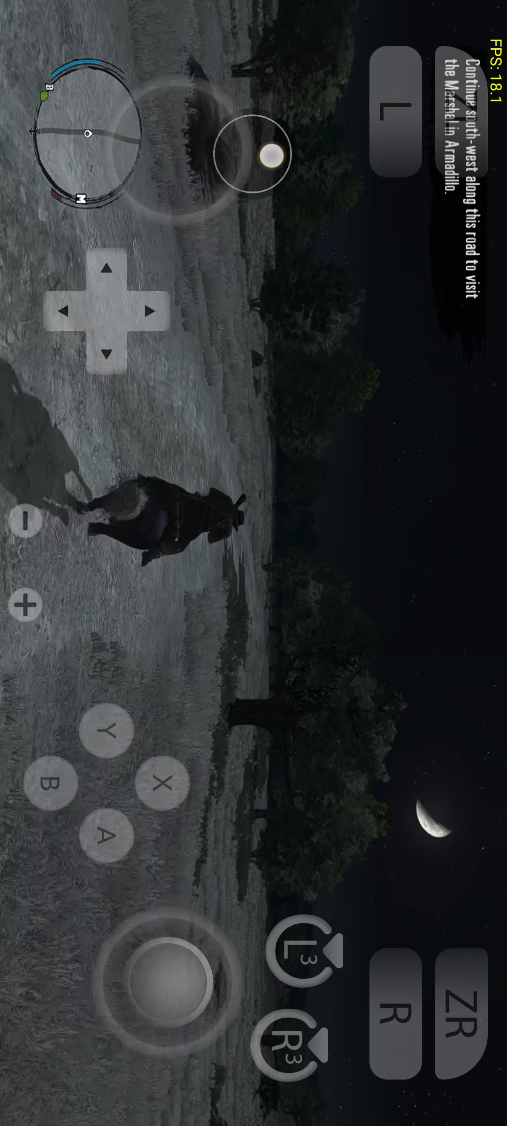
left_click(44, 786)
left_click(43, 786)
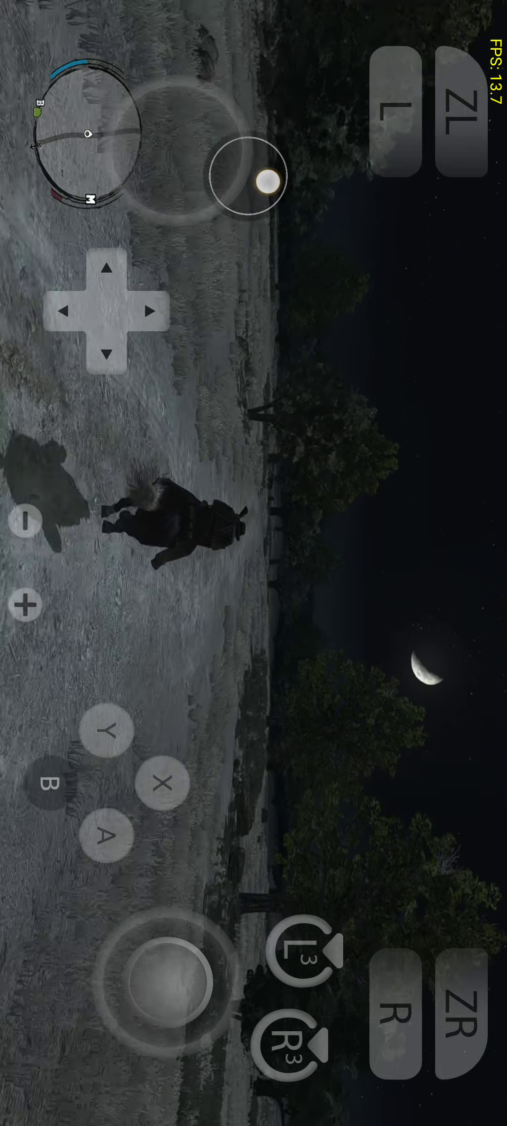
mouse_move(253, 196)
left_mouse_down()
mouse_move(228, 89)
mouse_move(269, 143)
mouse_move(273, 163)
left_mouse_up()
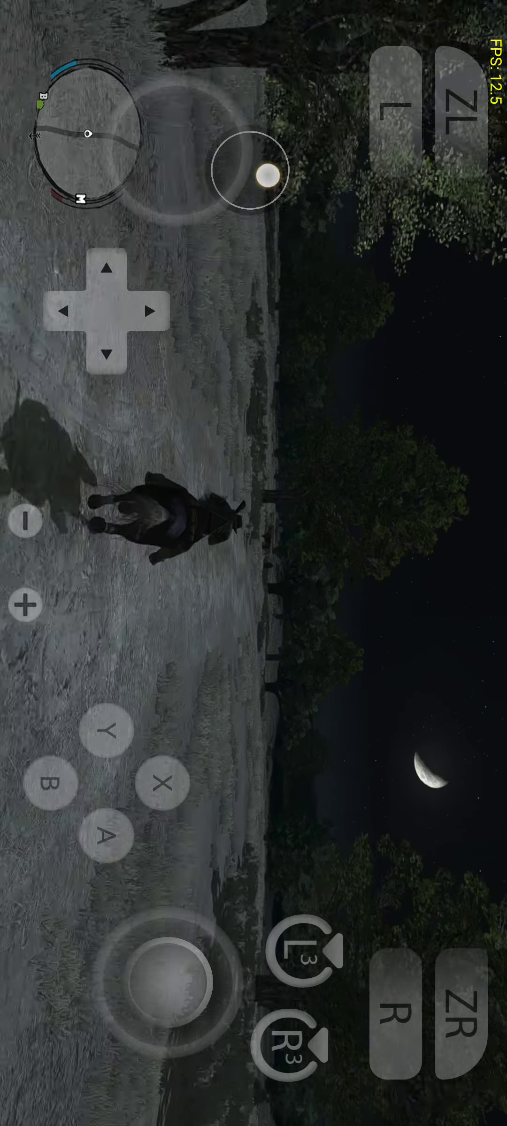
mouse_move(268, 175)
left_mouse_down()
mouse_move(253, 203)
mouse_move(260, 178)
mouse_move(249, 189)
left_mouse_up()
Keep spurring the horse at a gallop, panning the view around the field.
left_click(45, 782)
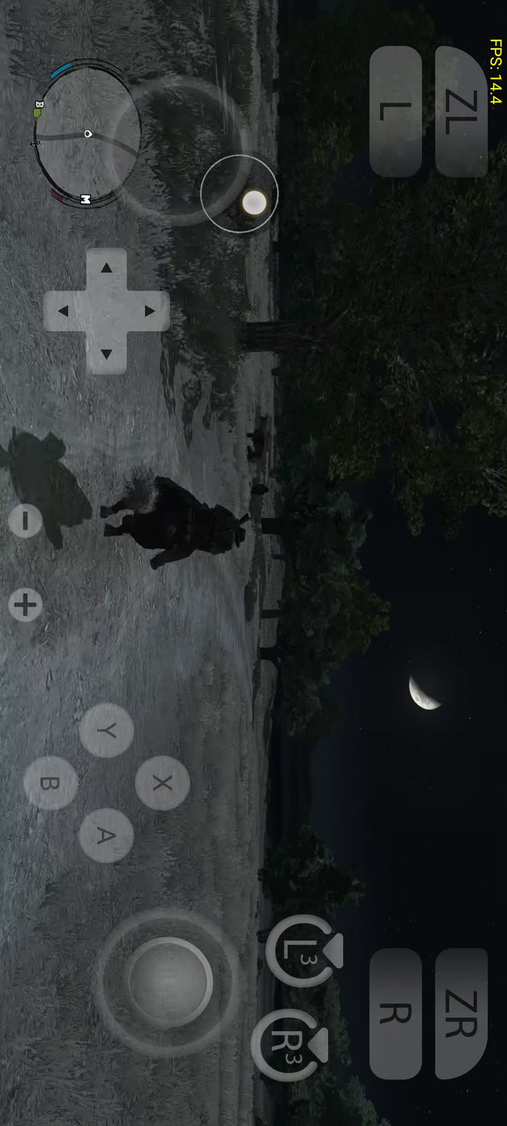
left_click(44, 786)
left_click(44, 786)
left_click(397, 1042)
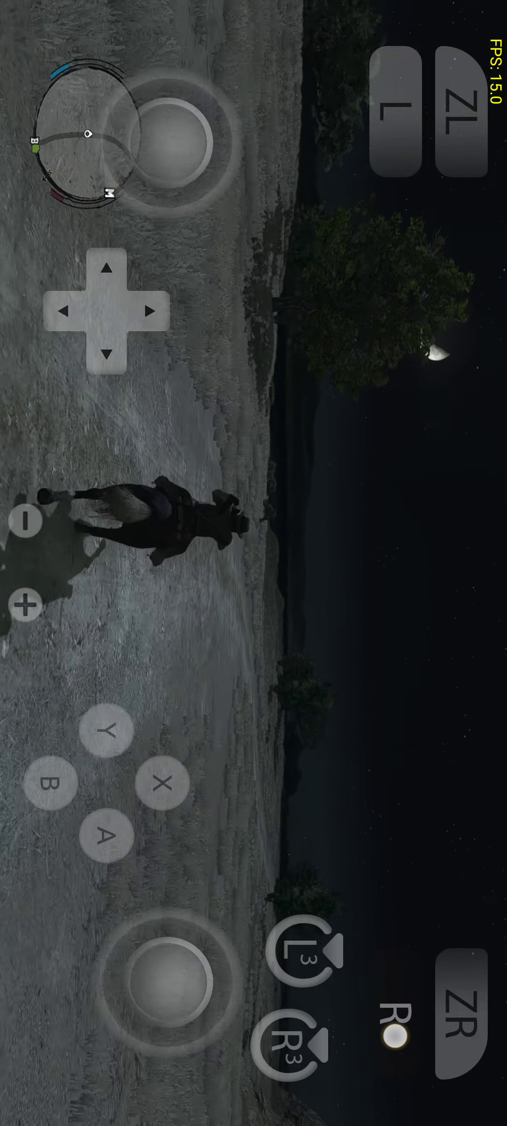
left_click_drag(167, 140, 217, 107)
left_click(49, 787)
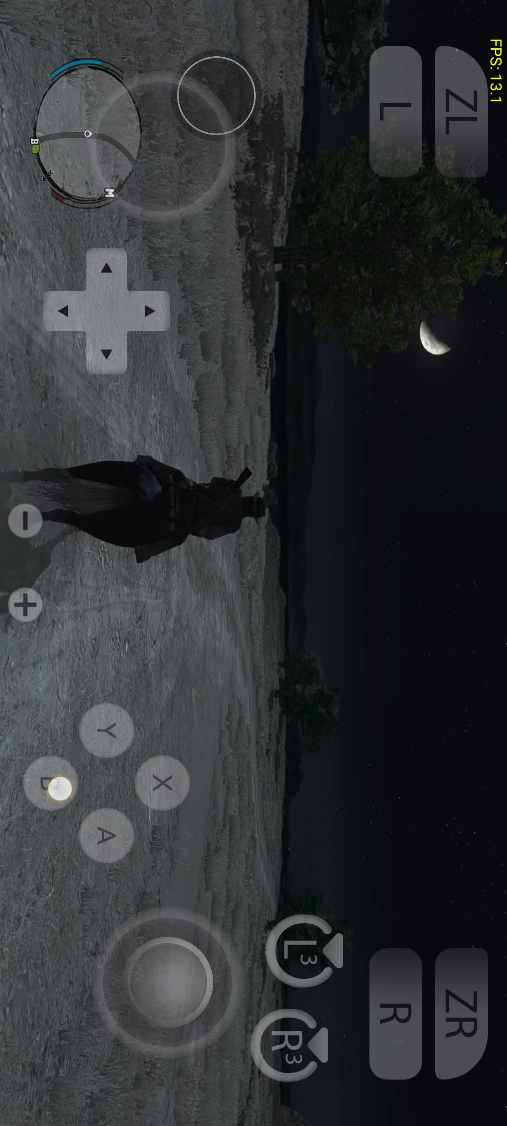
left_click(48, 780)
mouse_move(265, 142)
left_mouse_down()
mouse_move(283, 160)
mouse_move(270, 124)
left_mouse_up()
Turn the horse off the road onto the moonlit grassland along the hillside.
left_click(47, 784)
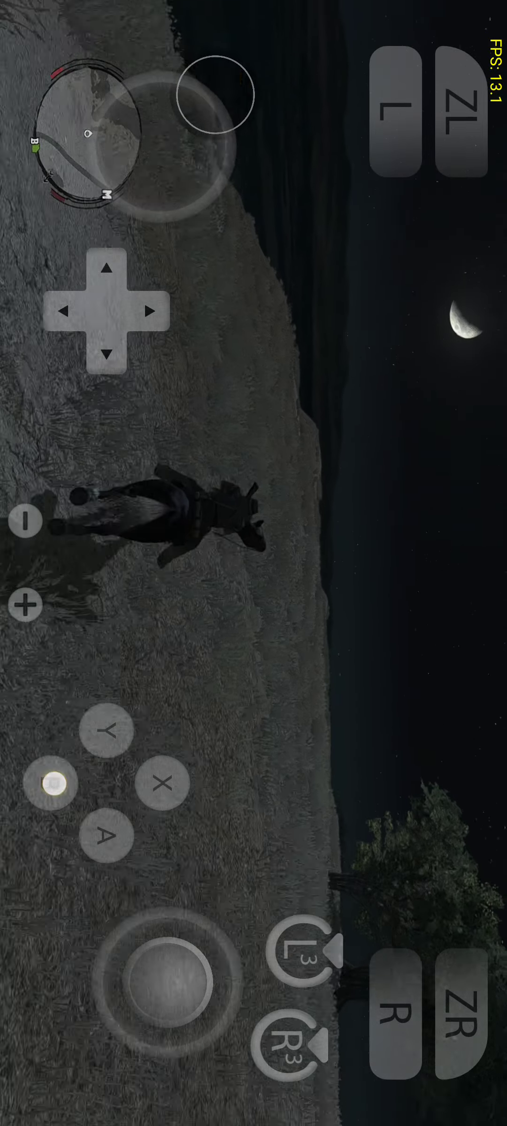
mouse_move(270, 125)
left_mouse_down()
mouse_move(275, 155)
mouse_move(263, 110)
left_mouse_up()
left_click(389, 1016)
left_click_drag(201, 142, 267, 140)
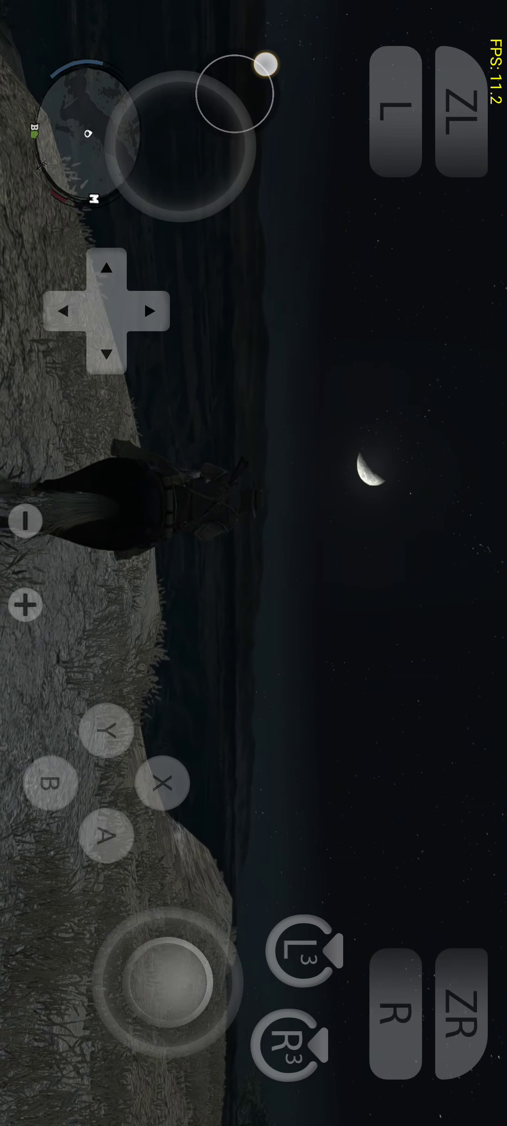
Rotate the camera around the horse and up to the starry sky while riding the ridge.
left_click_drag(265, 64, 265, 65)
left_click(400, 1057)
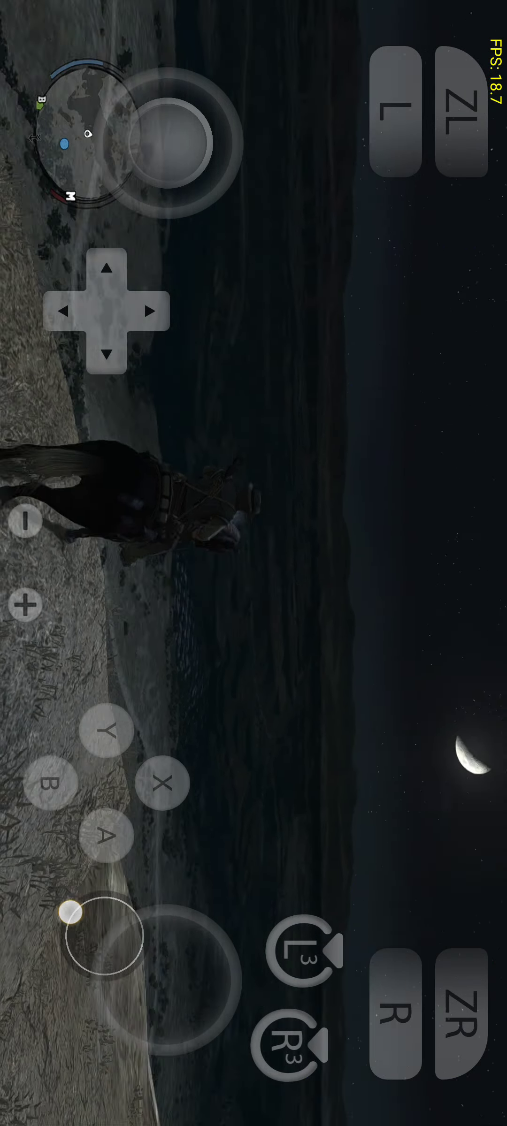
left_click_drag(113, 933, 70, 898)
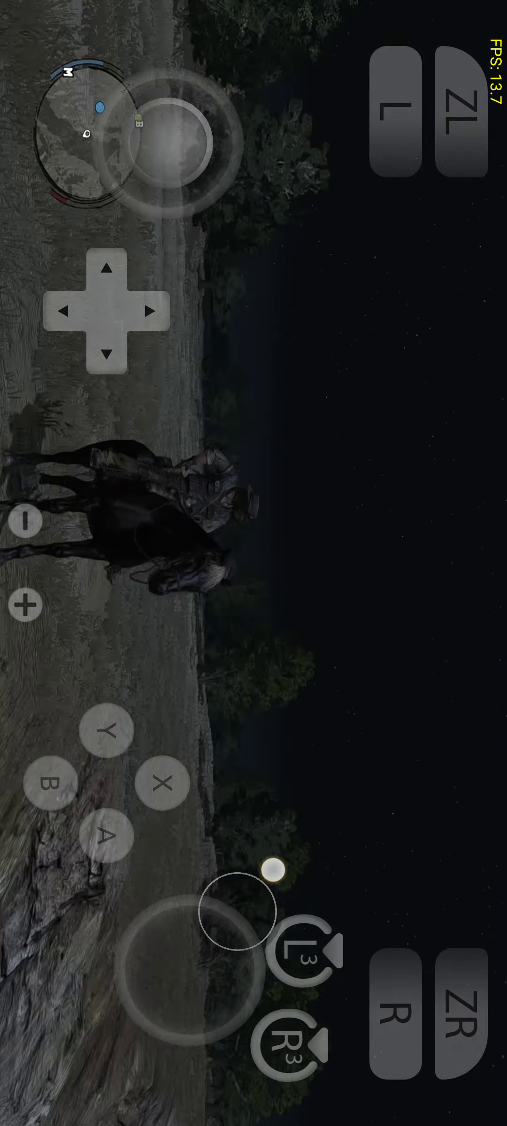
mouse_move(202, 947)
left_mouse_down()
mouse_move(271, 865)
mouse_move(248, 928)
left_mouse_up()
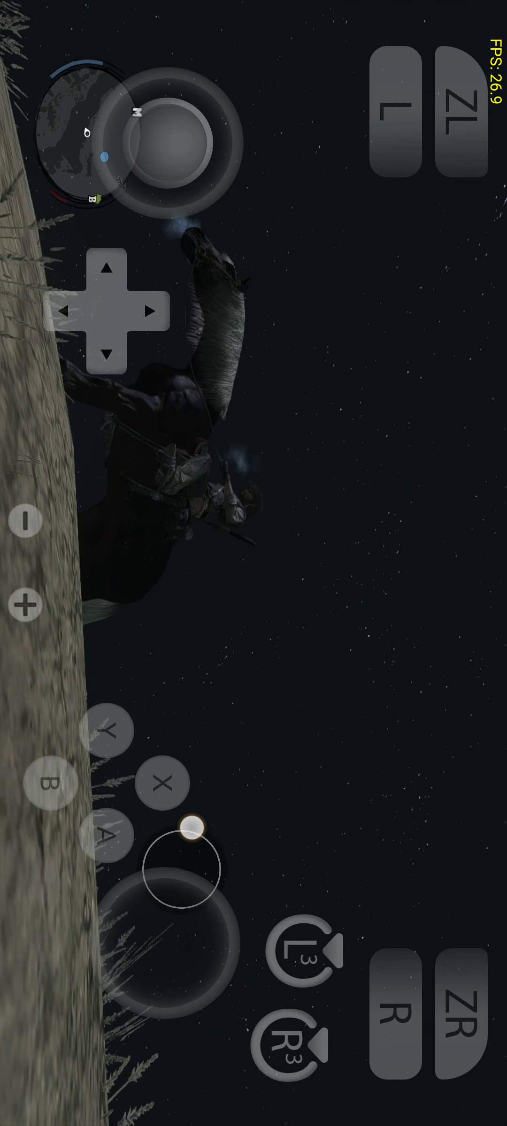
left_click_drag(271, 861, 191, 820)
left_click_drag(204, 968, 202, 967)
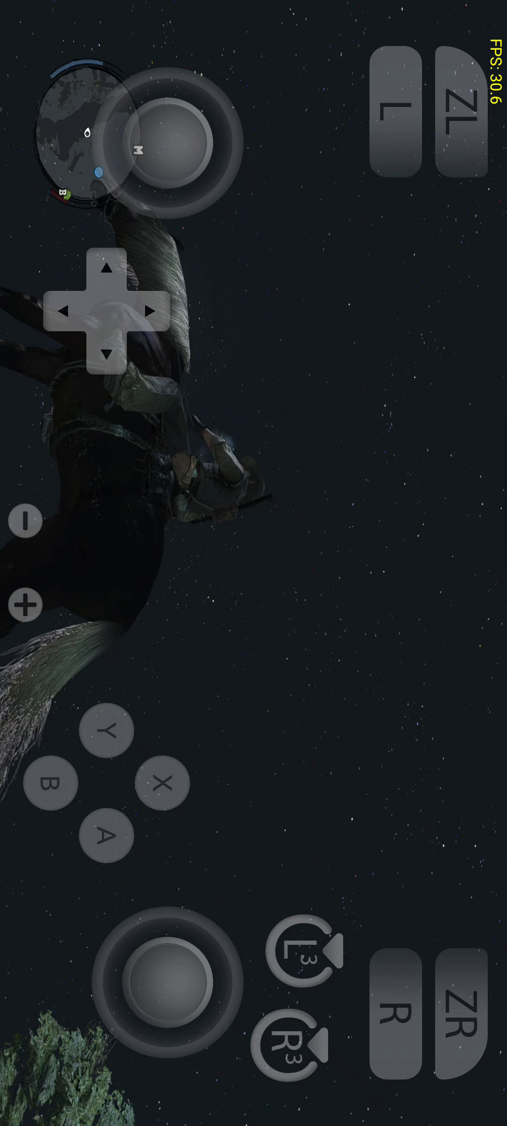
mouse_move(168, 999)
left_mouse_down()
mouse_move(188, 1045)
mouse_move(213, 1029)
mouse_move(201, 1035)
mouse_move(194, 893)
left_mouse_up()
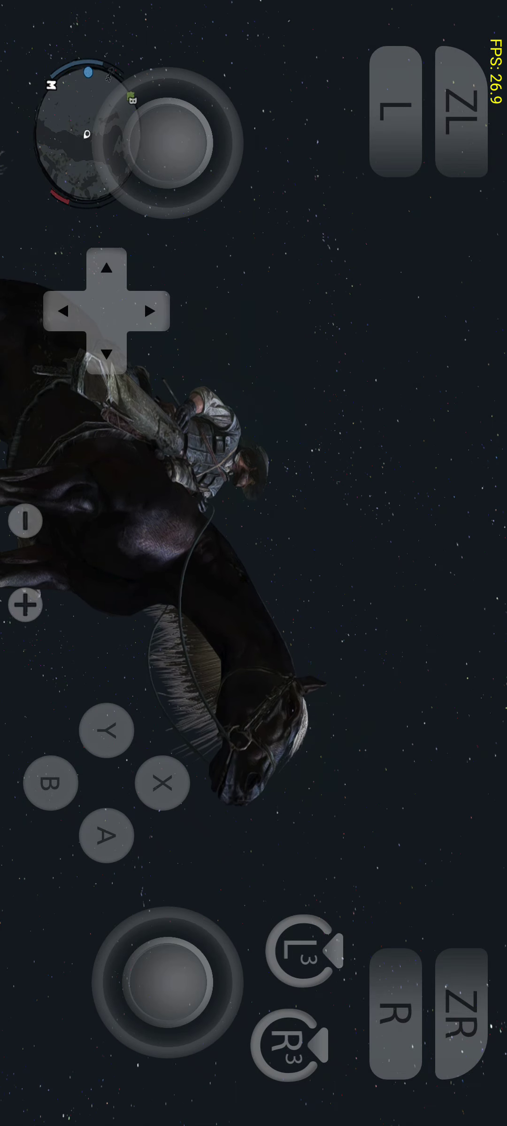